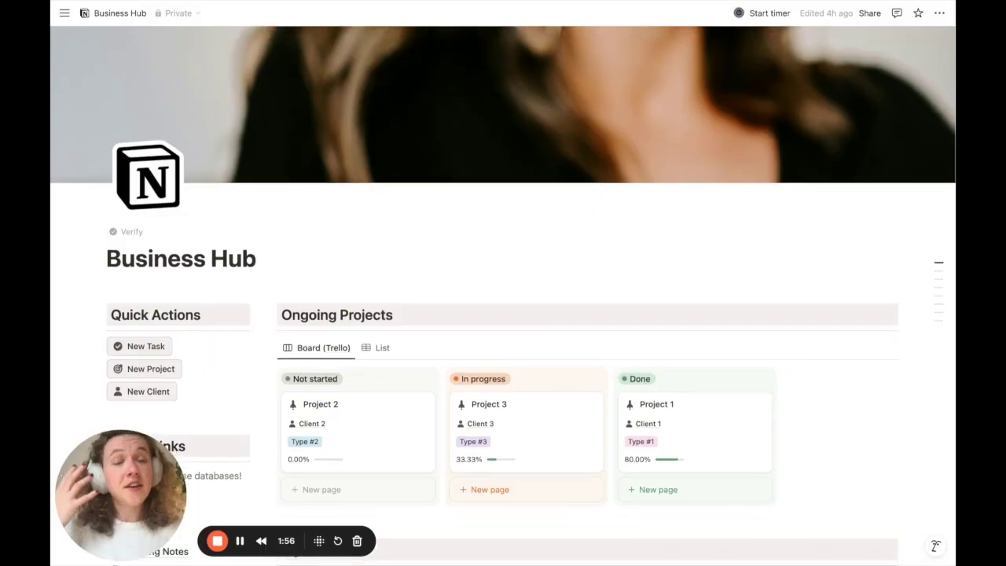
- Scroll down the Business Hub page to bring the My Tasks table into view
scroll(476, 227, down, 3)
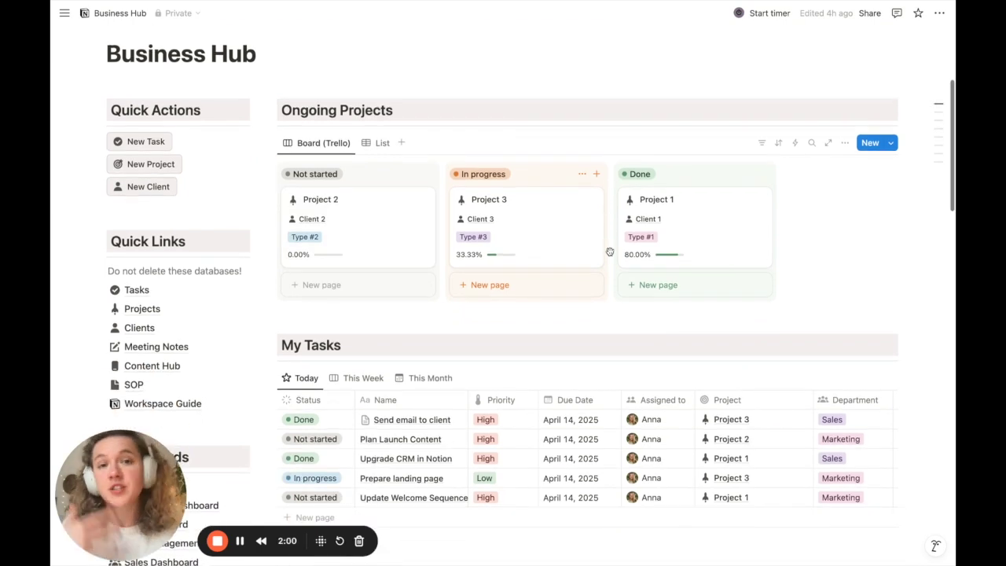
scroll(610, 252, down, 3)
scroll(589, 314, down, 2)
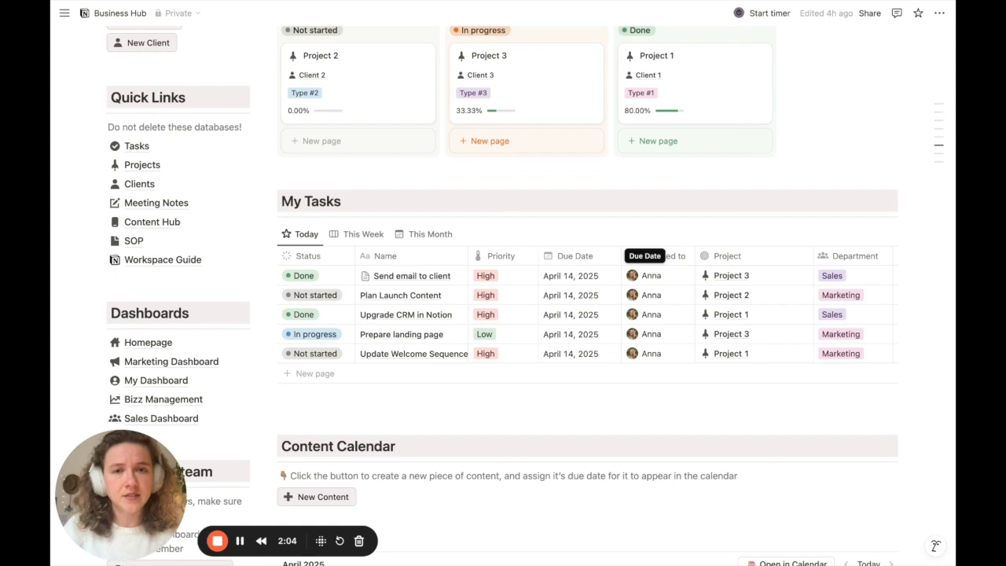
scroll(610, 297, down, 3)
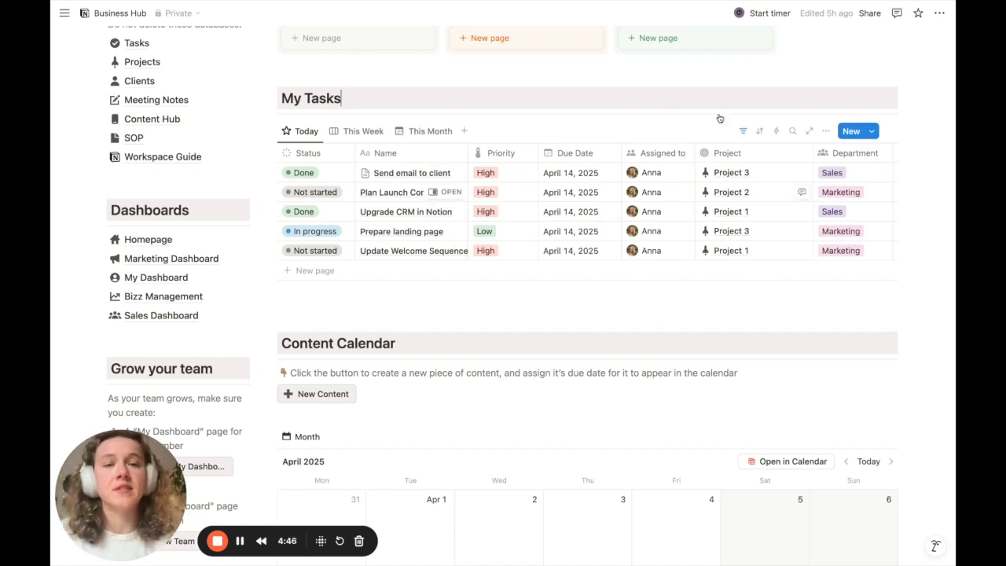
- Create a new blank template for the My Tasks database from the New button's dropdown
click(871, 135)
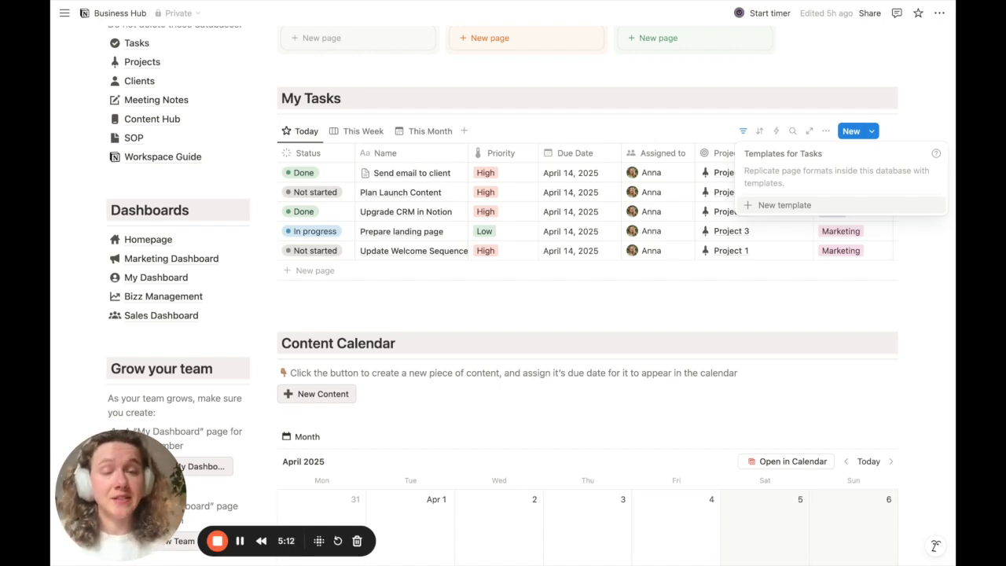
click(807, 205)
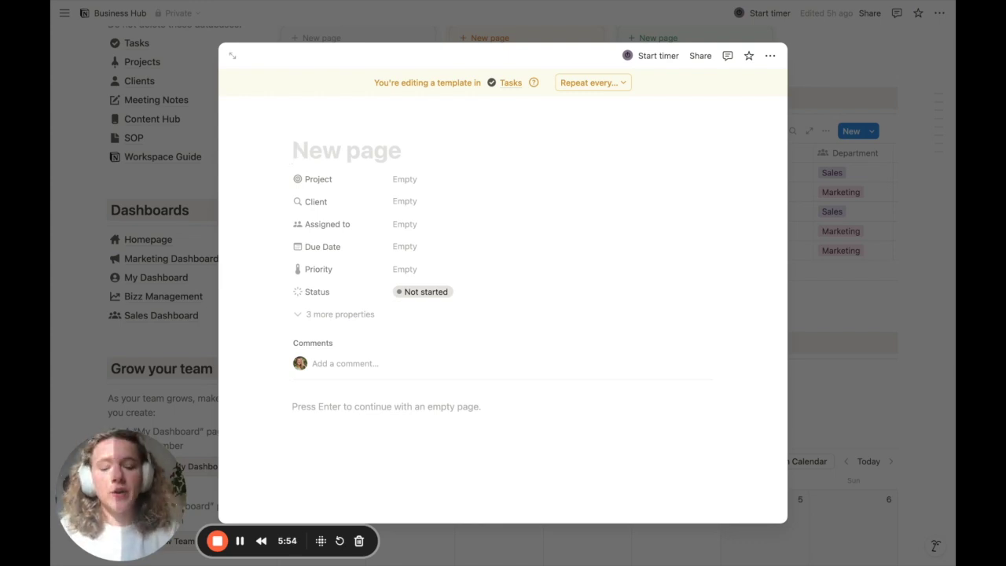
- Title the template 'Create the content for this week', assign it to yourself, set High priority
text(Create)
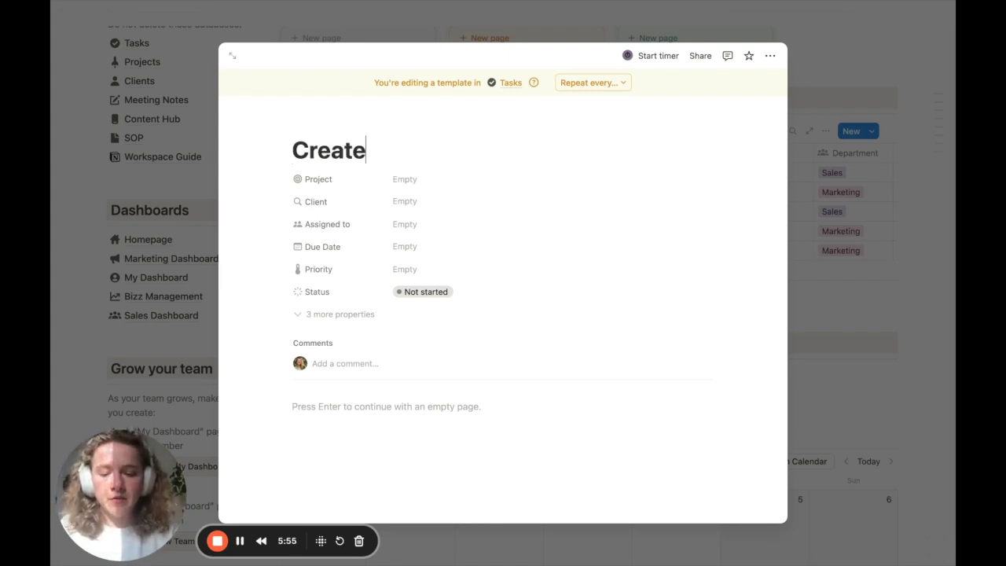
text( the content )
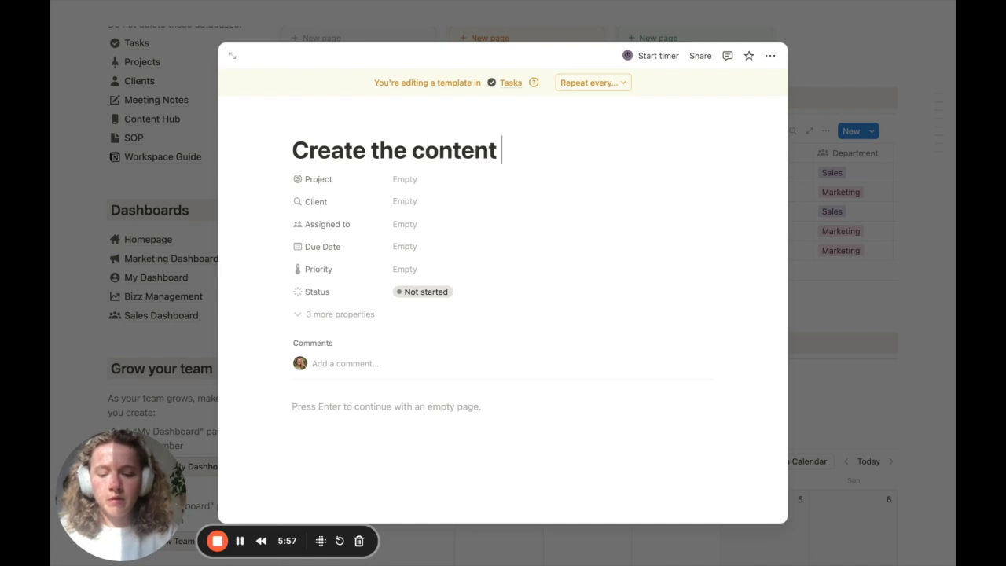
text(for this week)
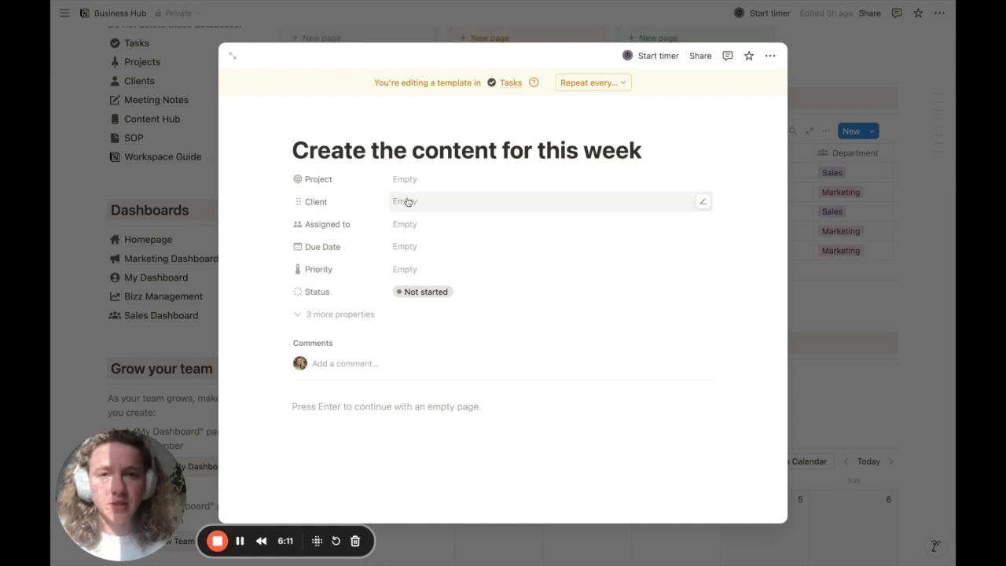
click(408, 226)
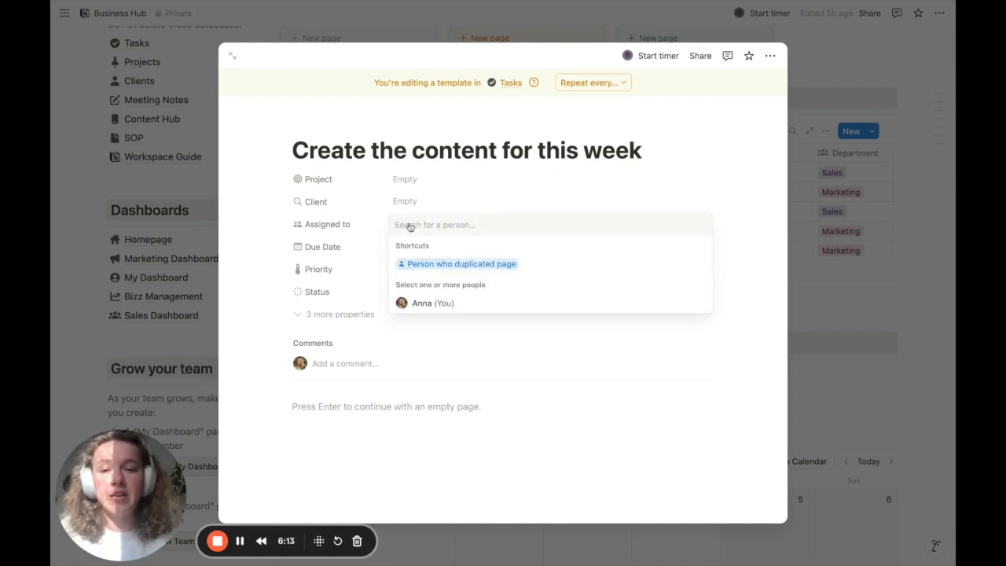
click(423, 304)
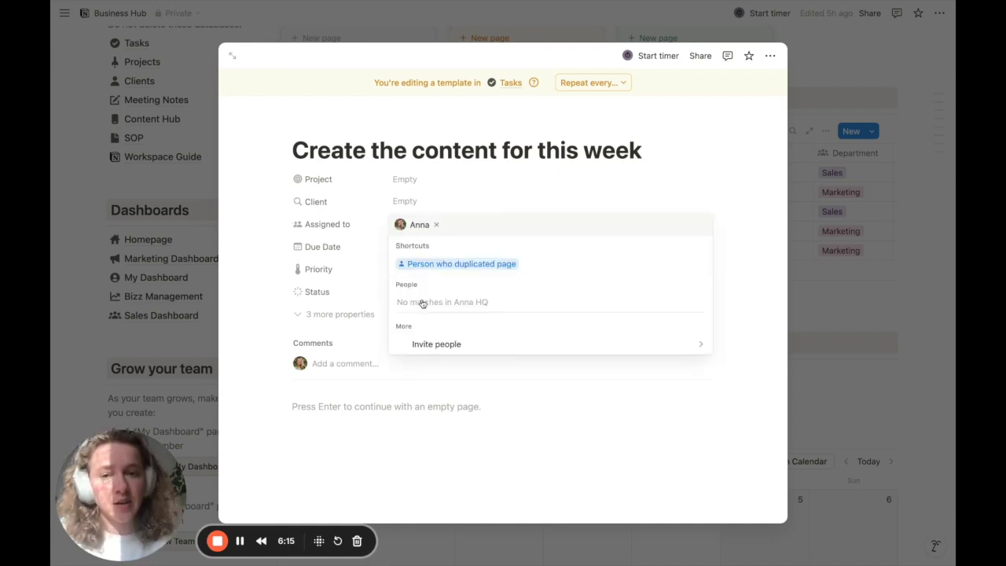
click(452, 169)
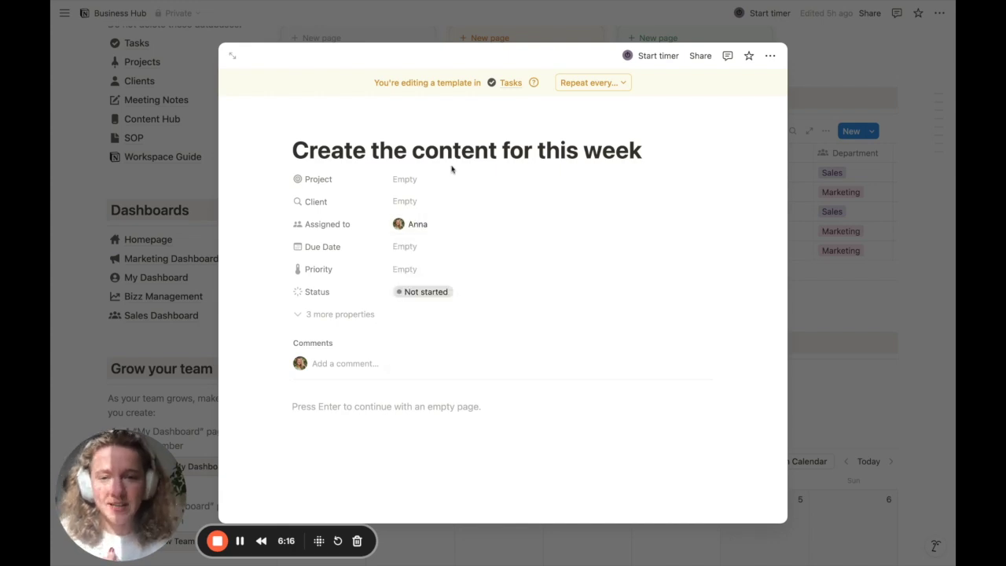
click(408, 268)
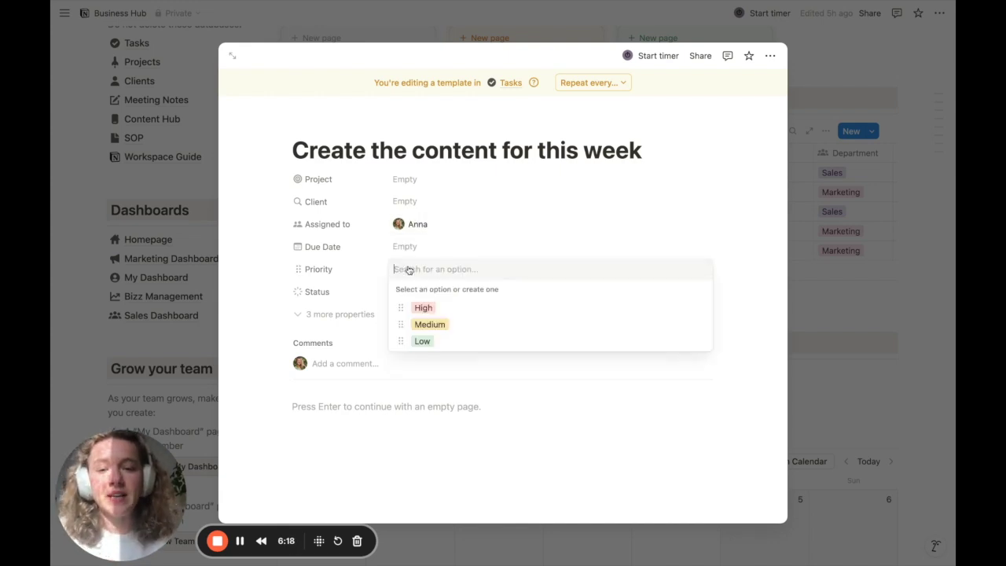
click(424, 307)
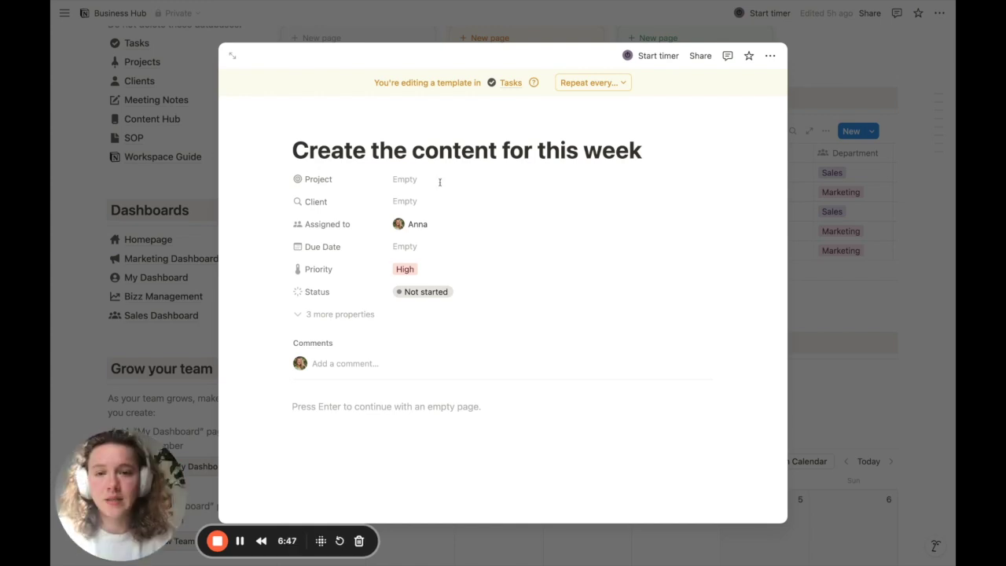
- Set the template's Due Date to Today
click(415, 248)
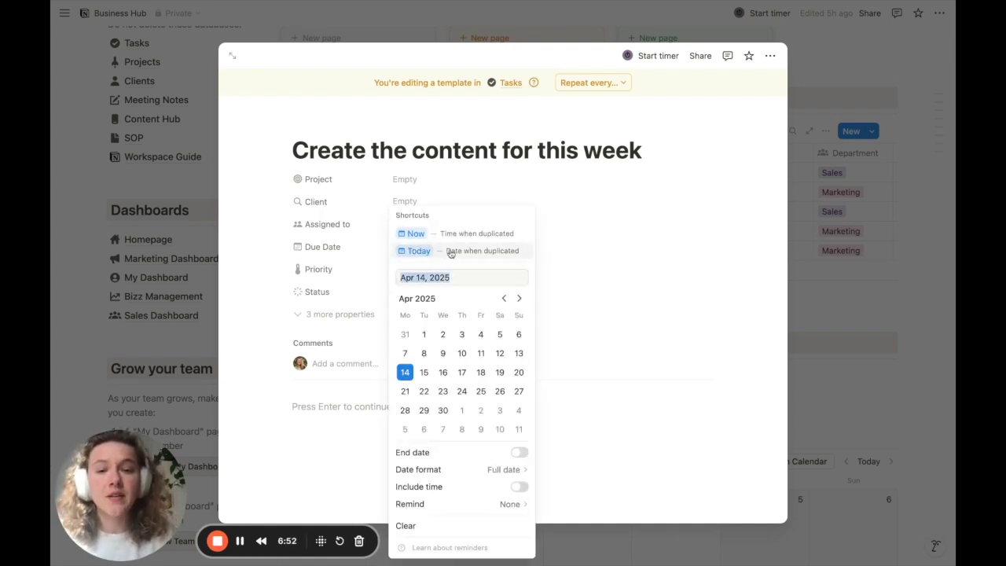
click(450, 252)
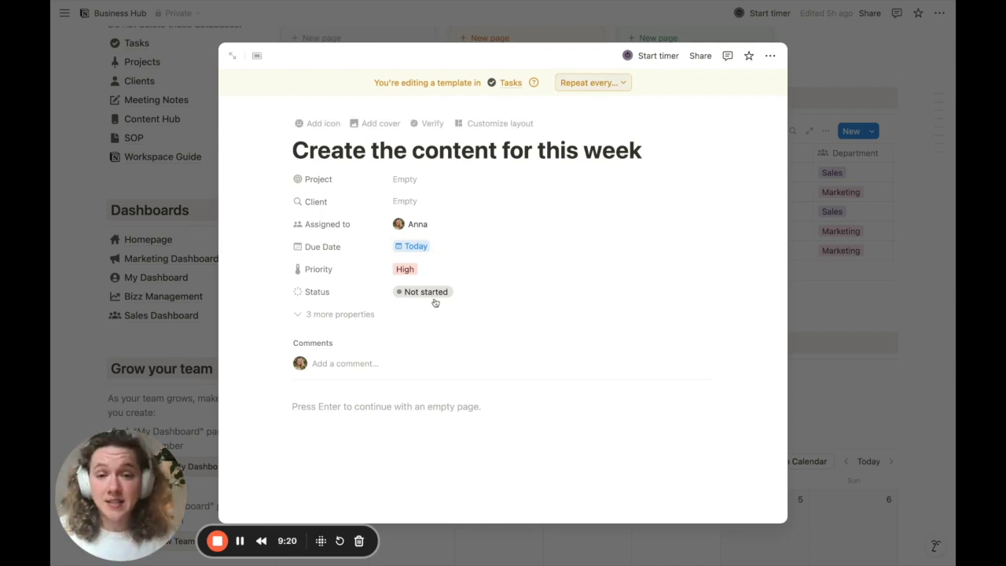
- Make the template repeat every week on Monday only
click(603, 87)
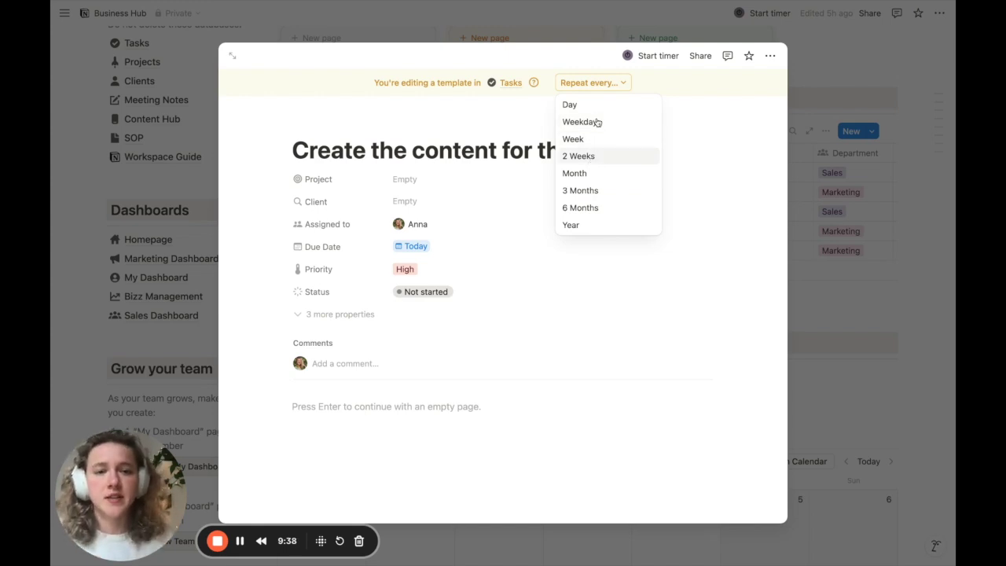
click(587, 139)
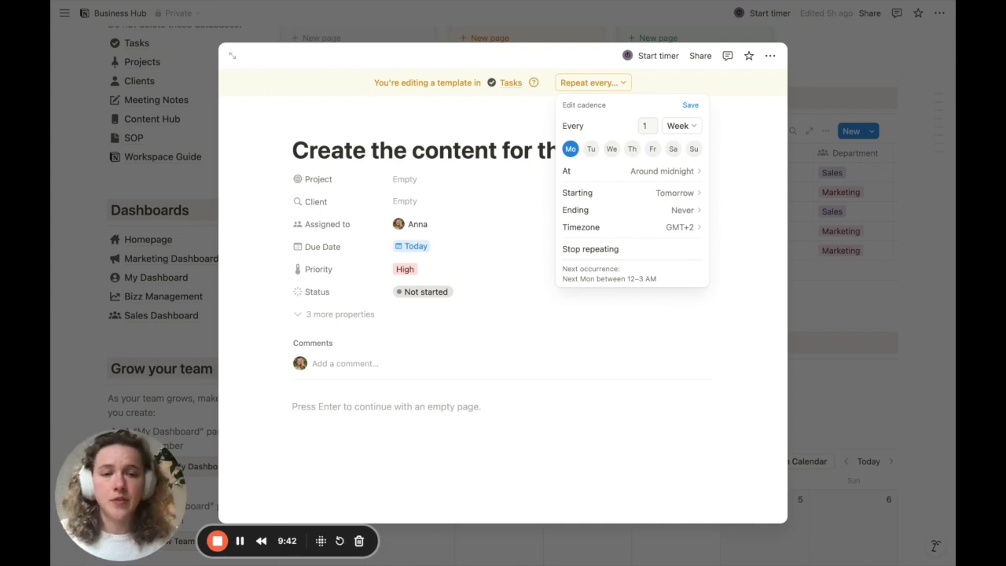
click(647, 127)
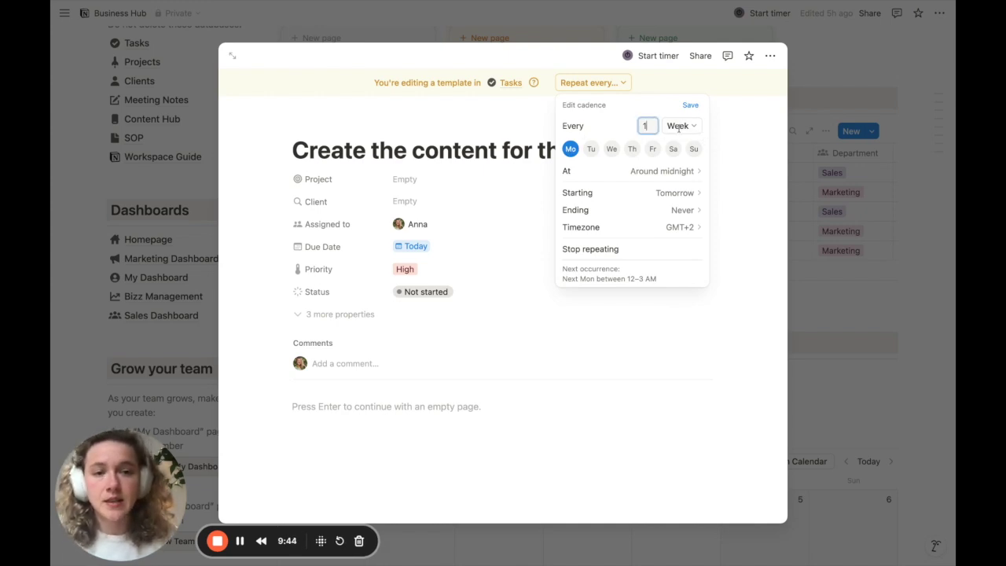
click(572, 149)
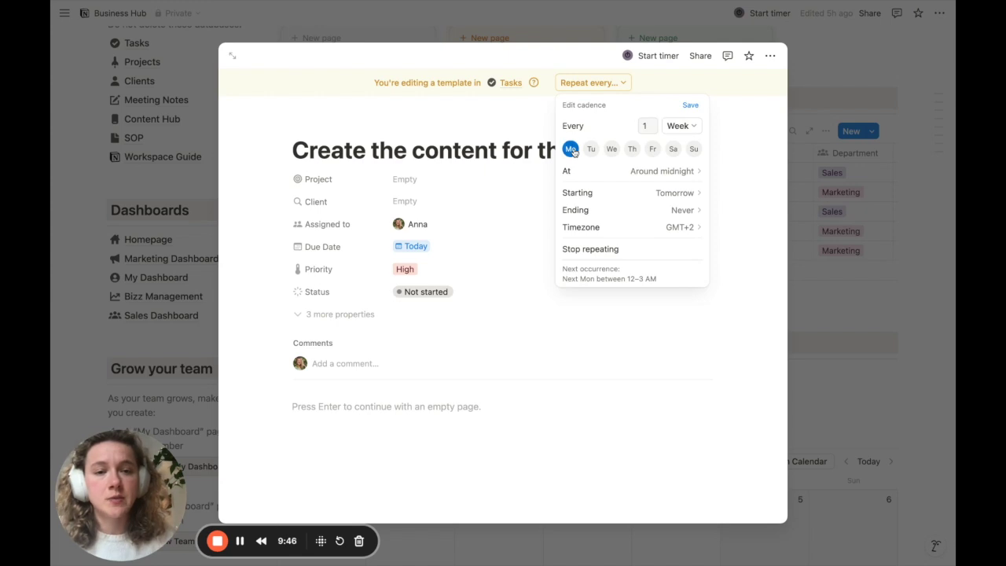
click(612, 149)
click(633, 149)
click(633, 149)
click(612, 149)
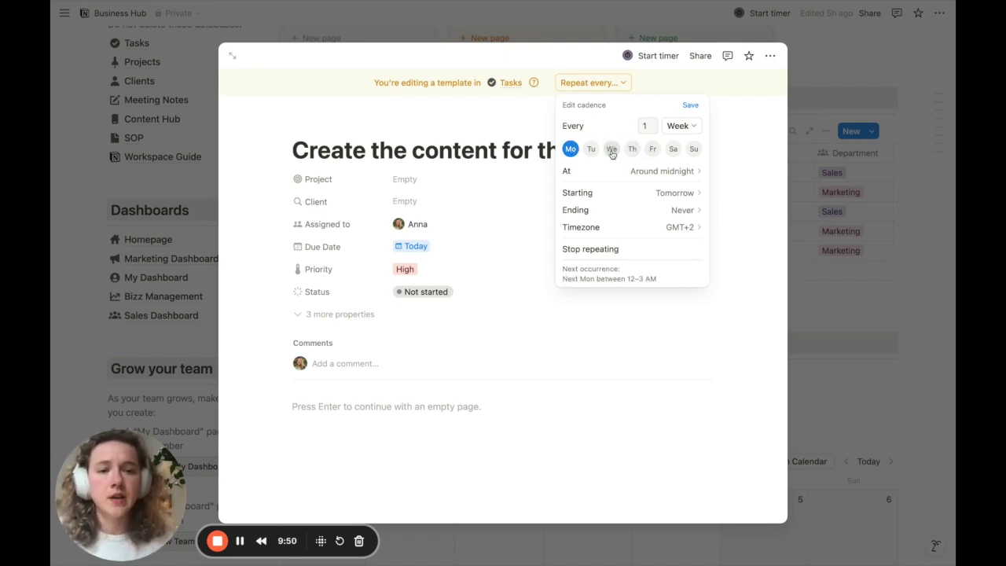
- Set the weekly repeat time to 6:00 AM and save the schedule
click(613, 172)
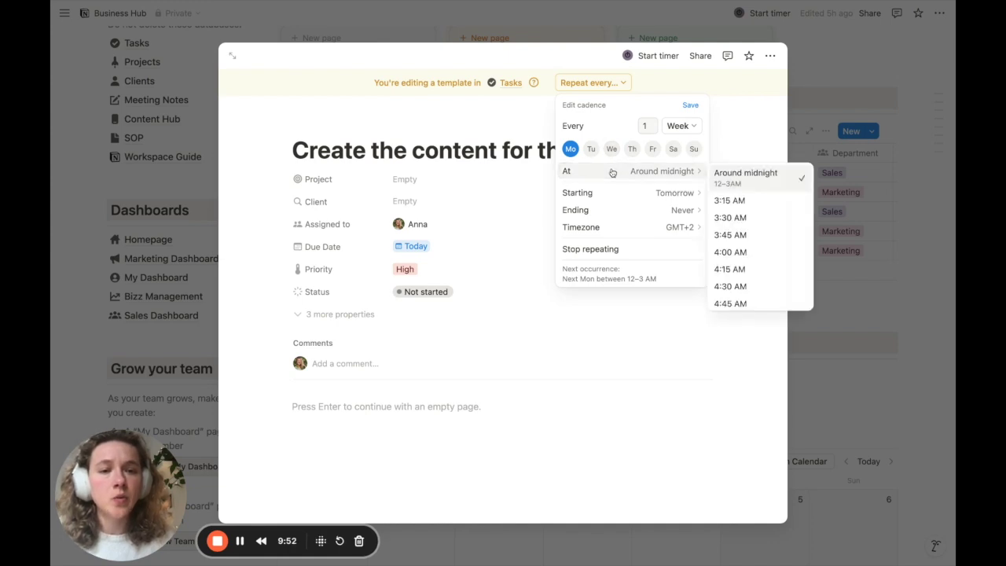
scroll(781, 227, down, 10)
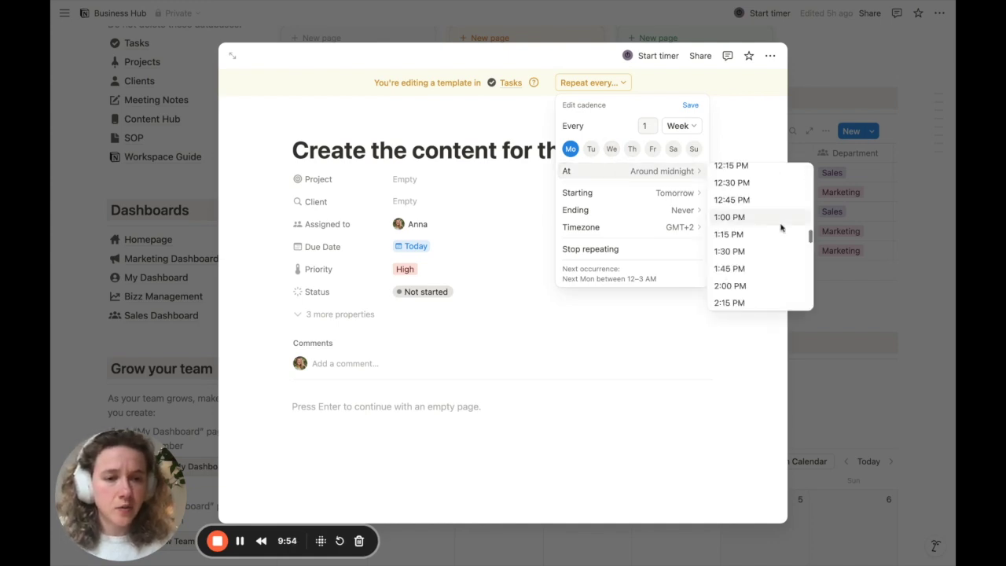
scroll(781, 227, up, 10)
scroll(780, 228, down, 2)
scroll(761, 218, down, 3)
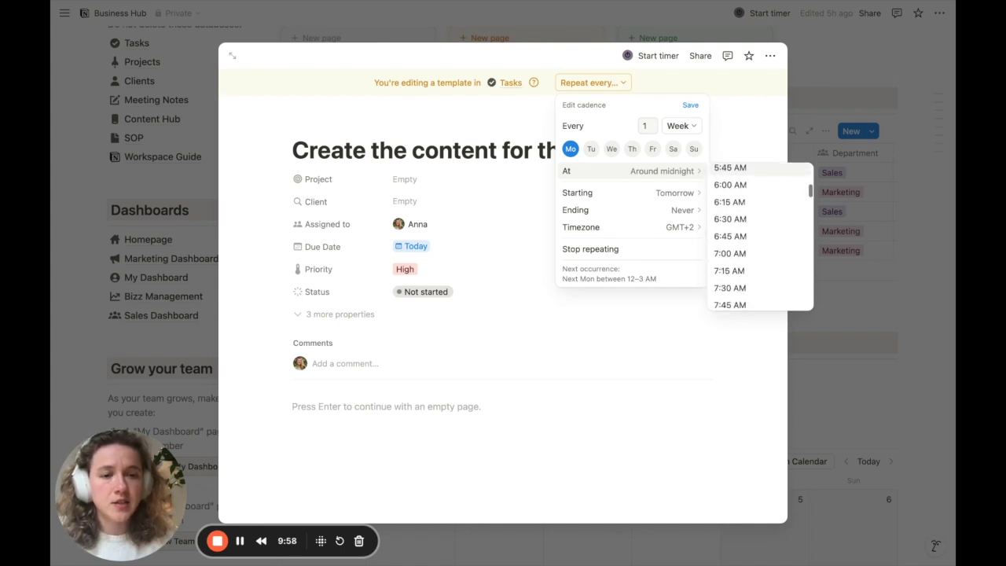
click(755, 186)
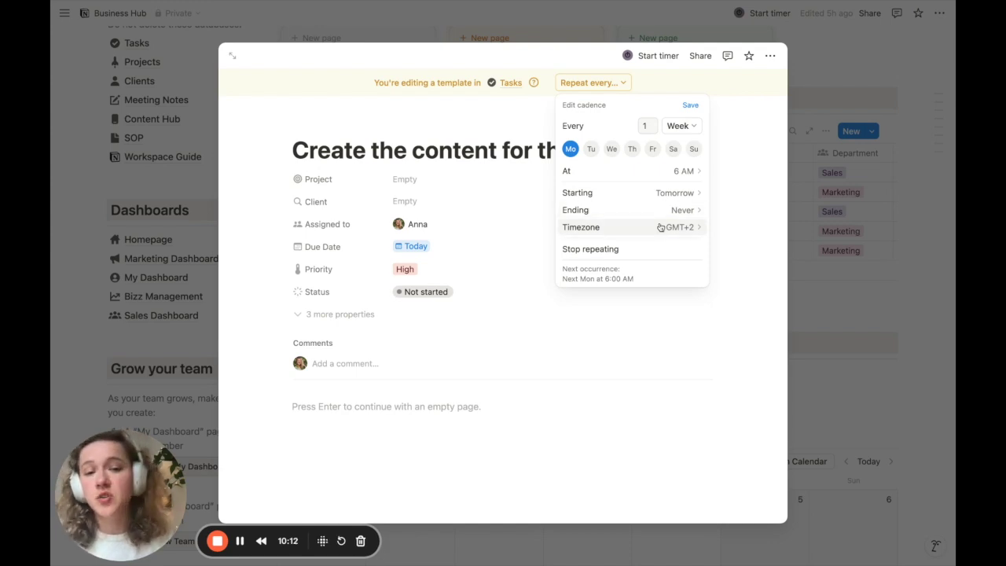
click(691, 105)
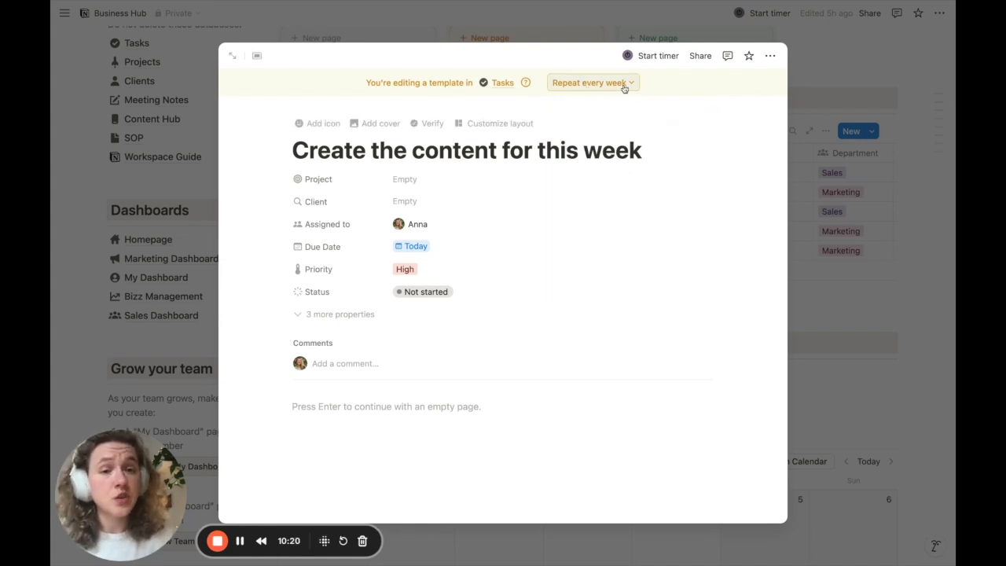
- Close the template editor and check the new 'Create Content for this week' row in My Tasks
click(825, 98)
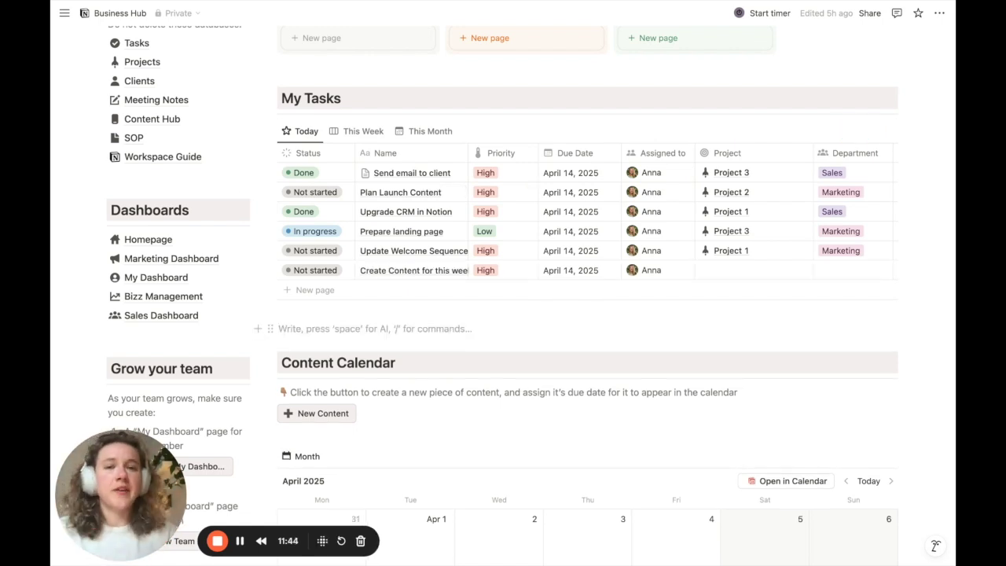
scroll(425, 197, down, 1)
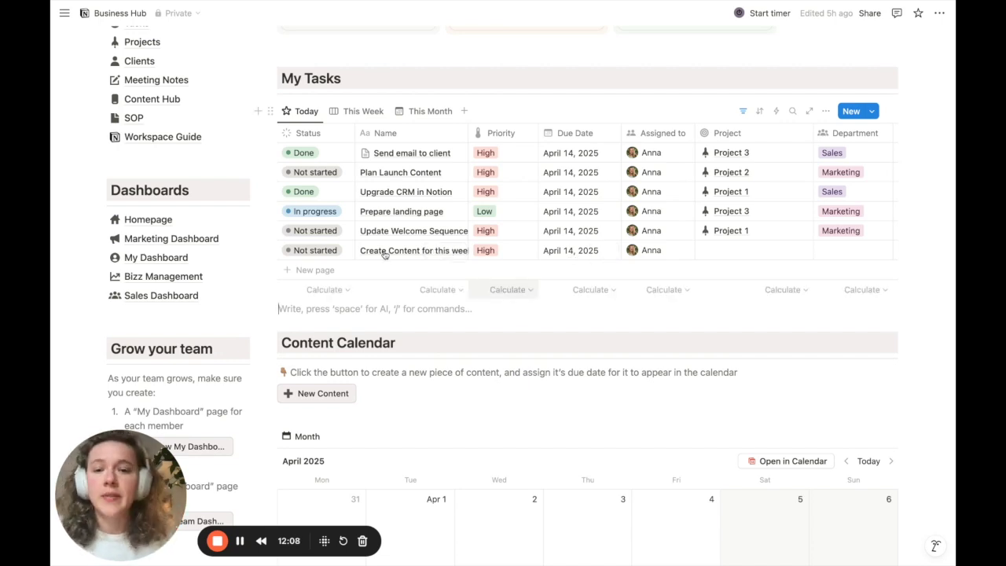
- Change the 'Create Content for this week' task's Status from Not started to Done
click(311, 257)
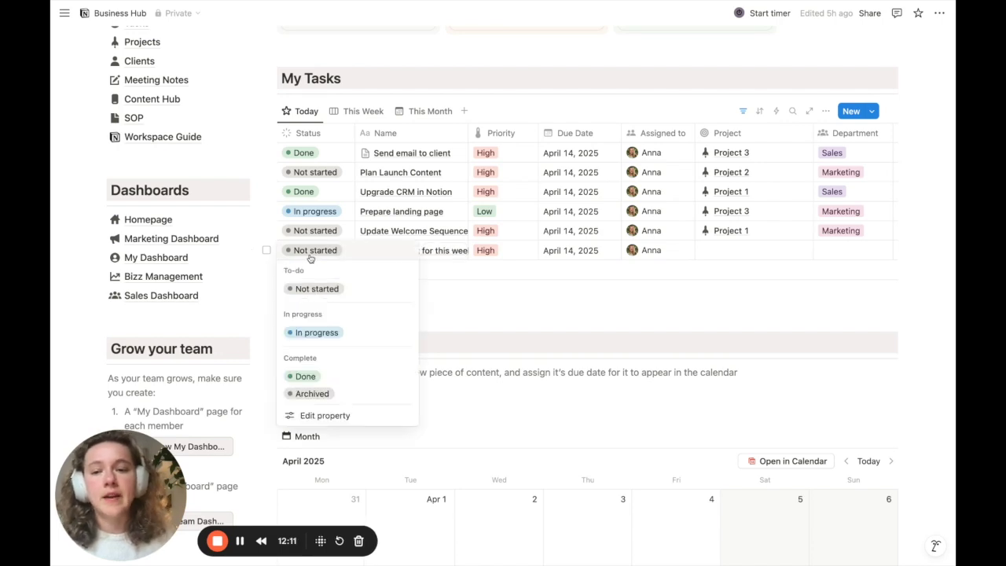
click(318, 377)
click(310, 302)
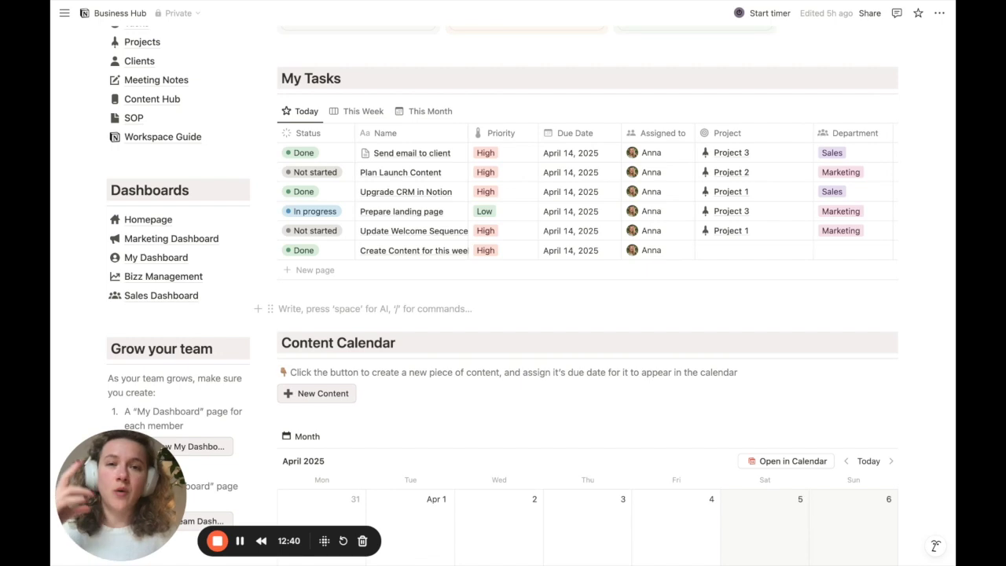
scroll(531, 291, down, 1)
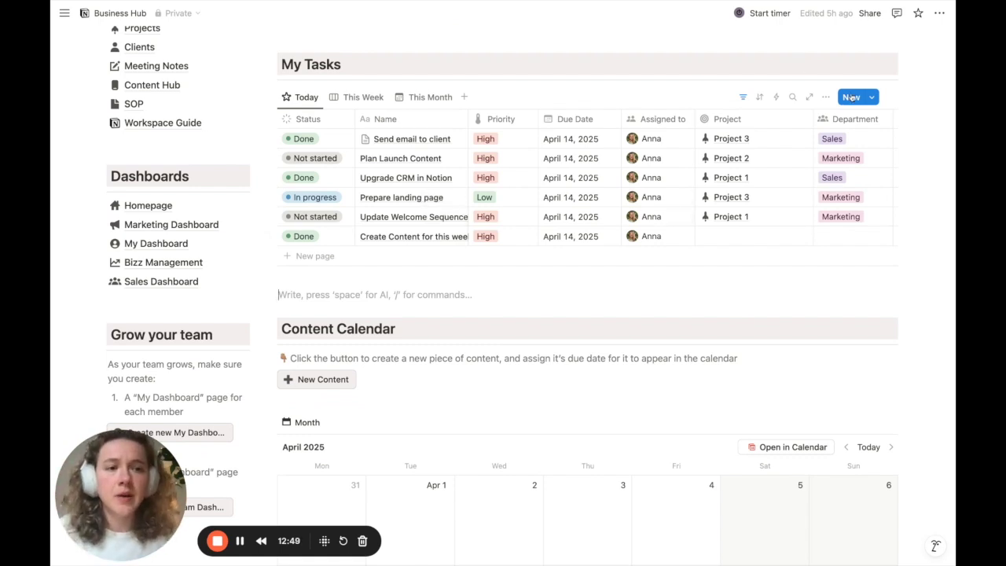
- Reopen the 'Create the content for this week' template for editing
click(873, 97)
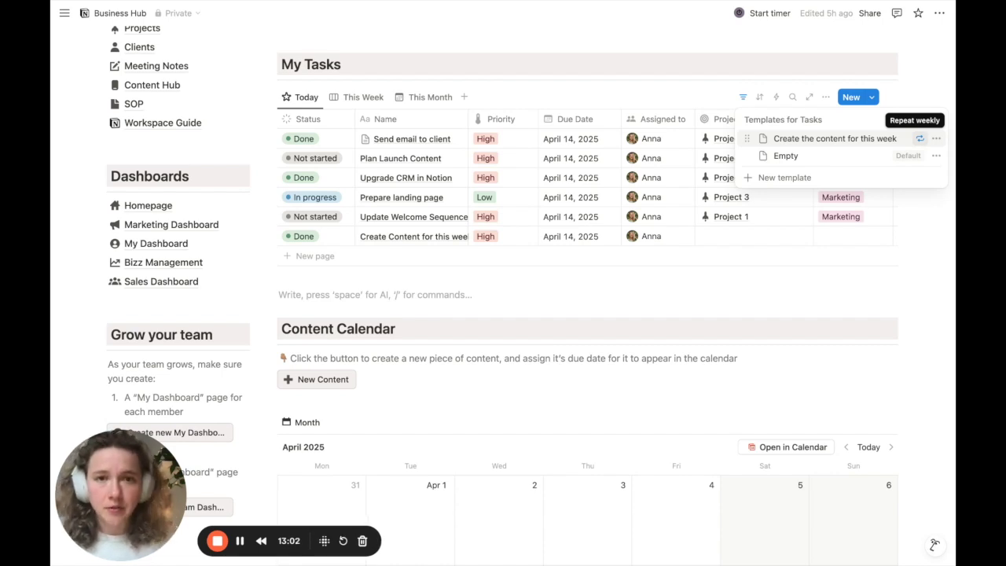
click(938, 139)
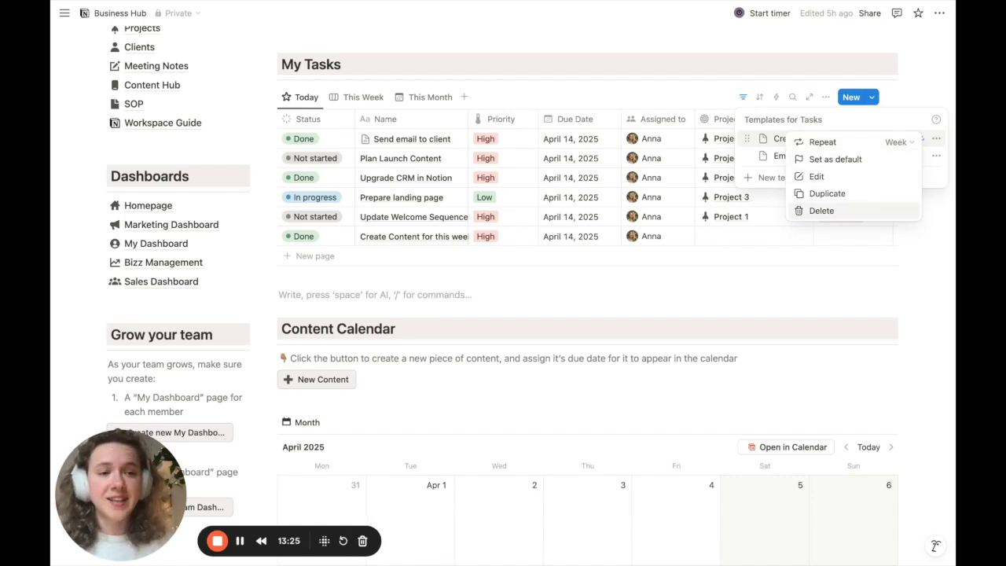
click(865, 178)
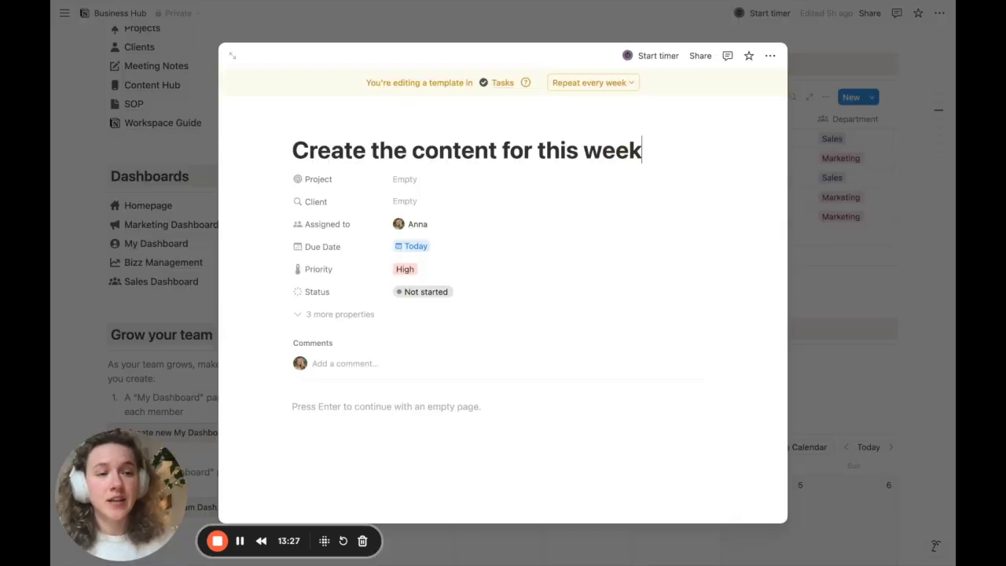
- Close the template editor, leaving the title unchanged
triple_click(424, 150)
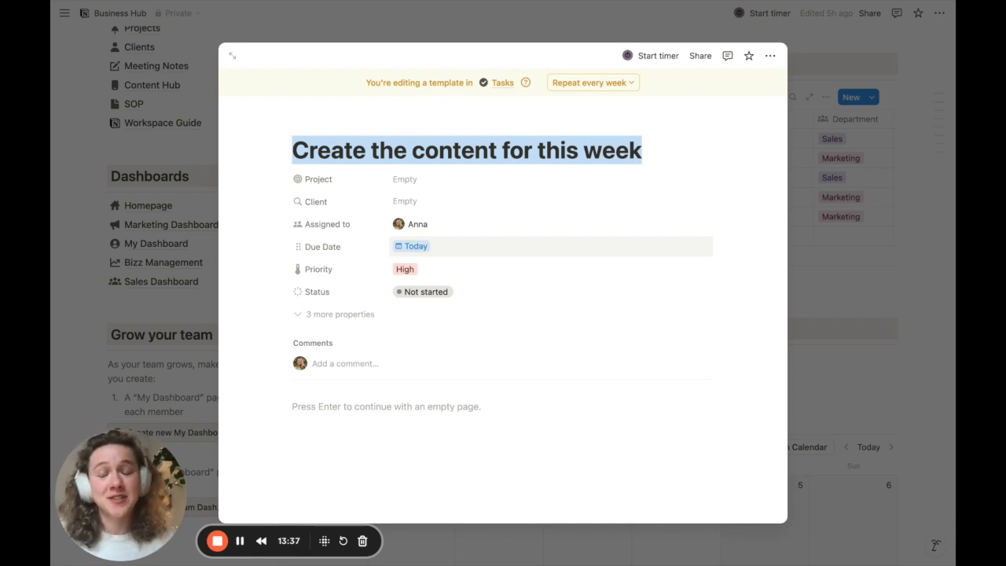
click(513, 150)
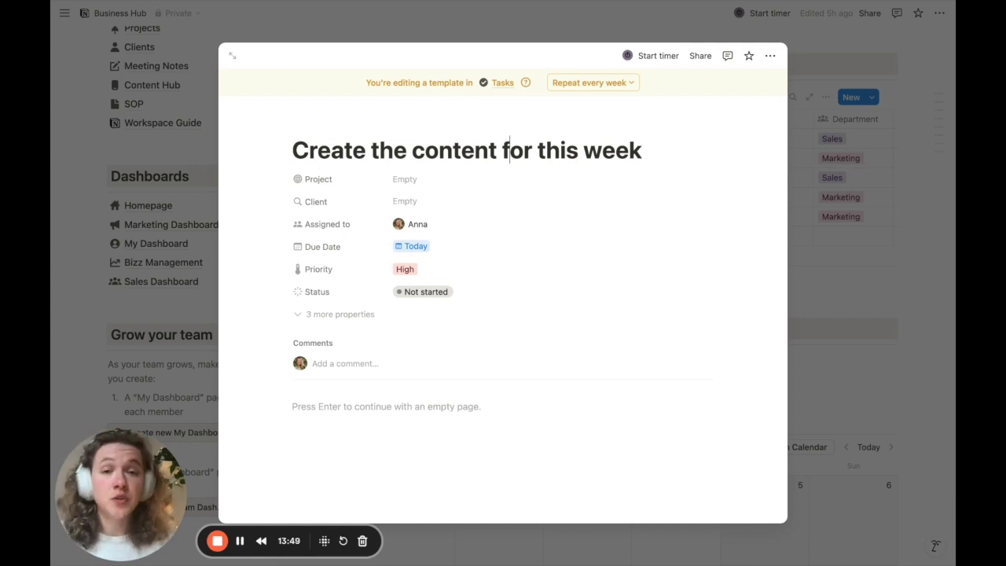
key(Escape)
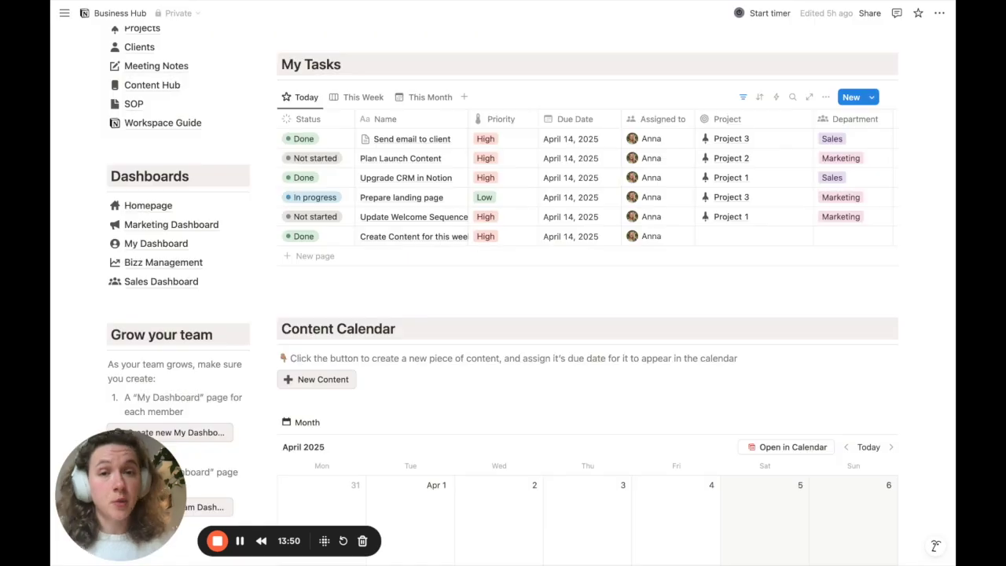
- Duplicate the 'Create the content for this week' template
click(874, 98)
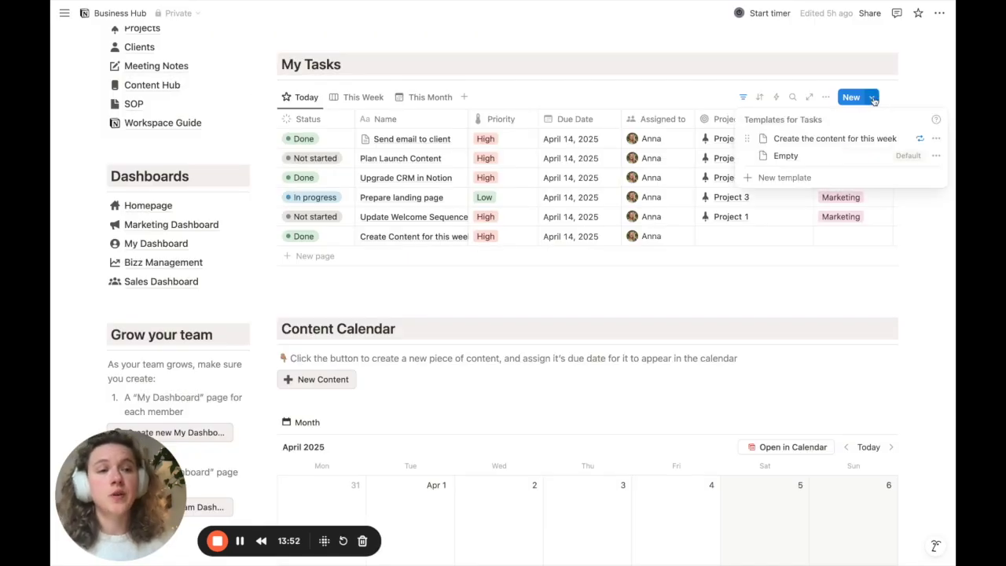
click(939, 141)
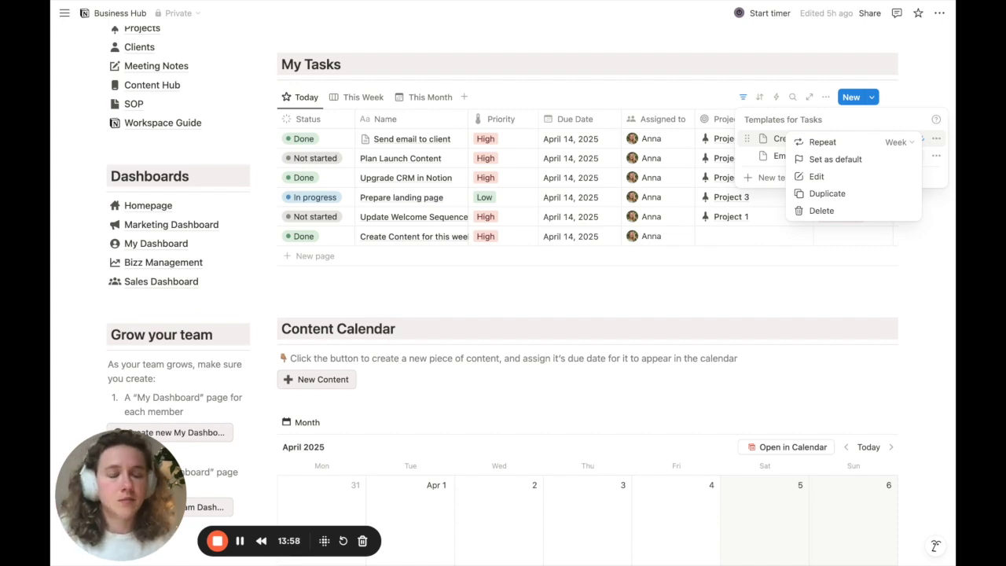
click(867, 193)
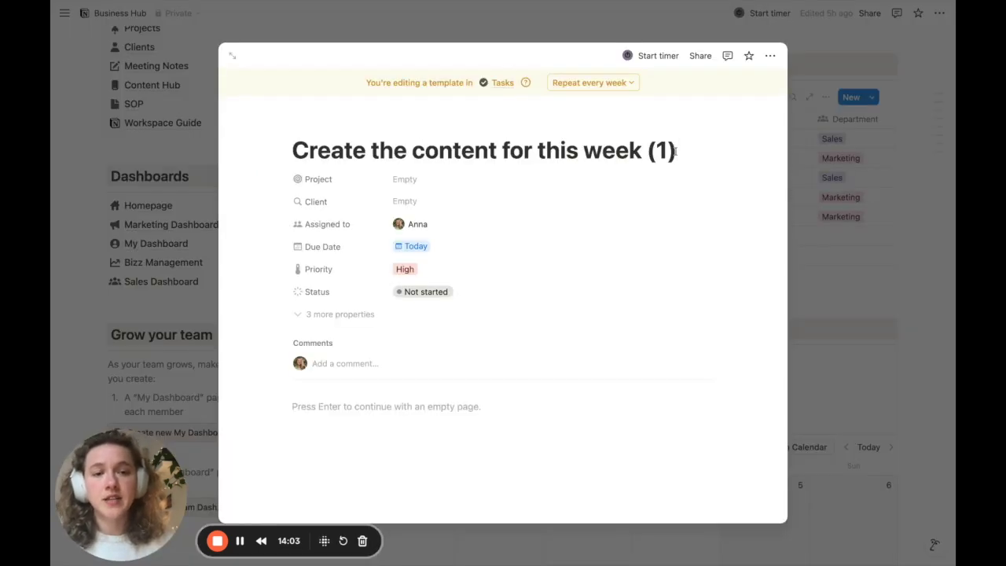
- Retitle the copy 'dosidjfsodjisvs', keeping High priority and the weekly repeat
drag(677, 151, 647, 151)
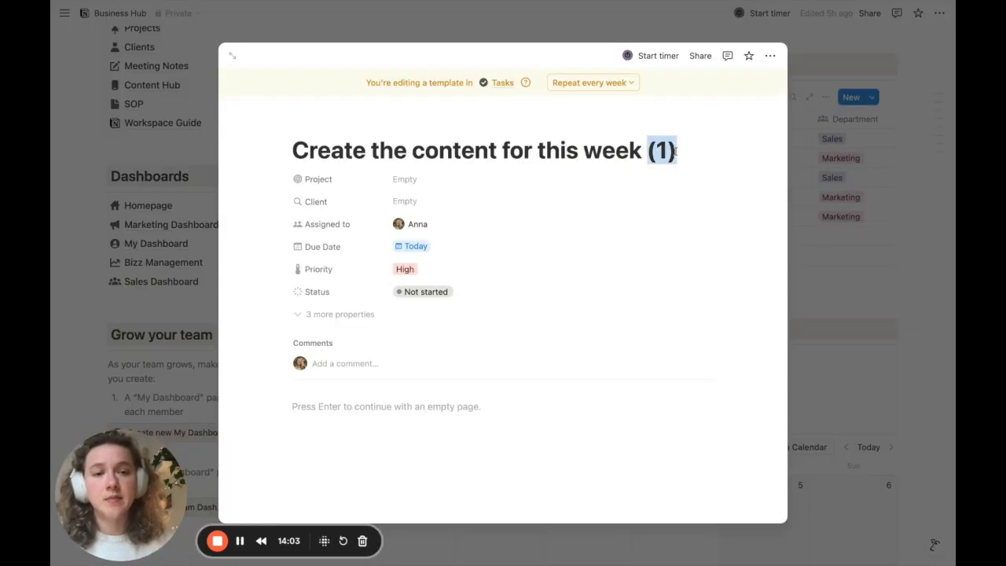
triple_click(624, 148)
text(dosidjfsodjisvs)
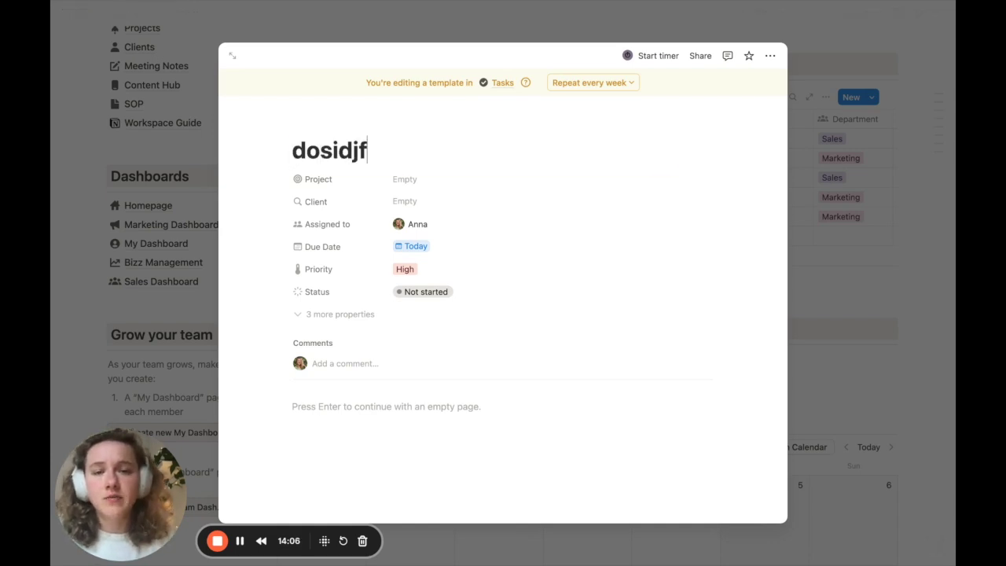
click(462, 268)
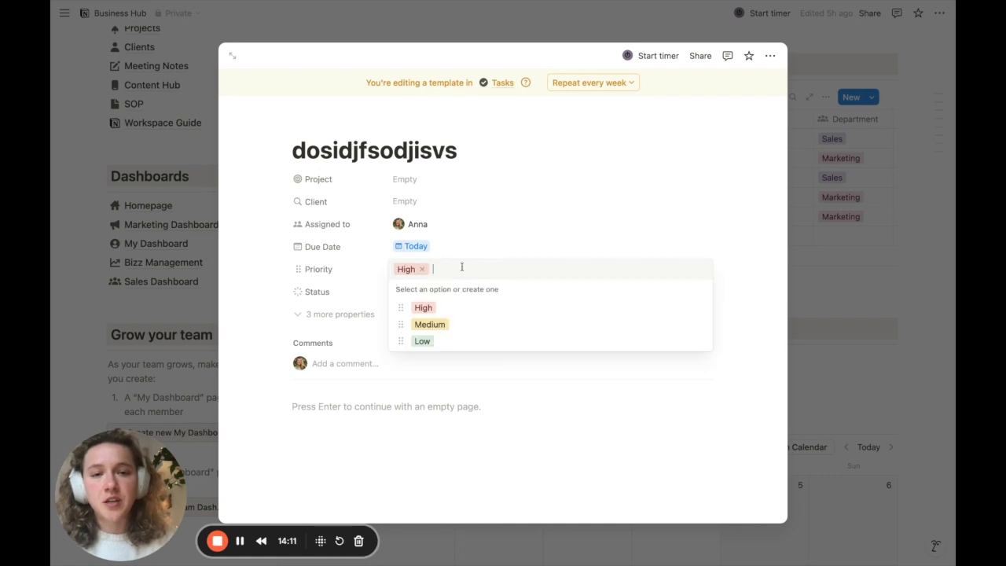
click(596, 84)
click(596, 84)
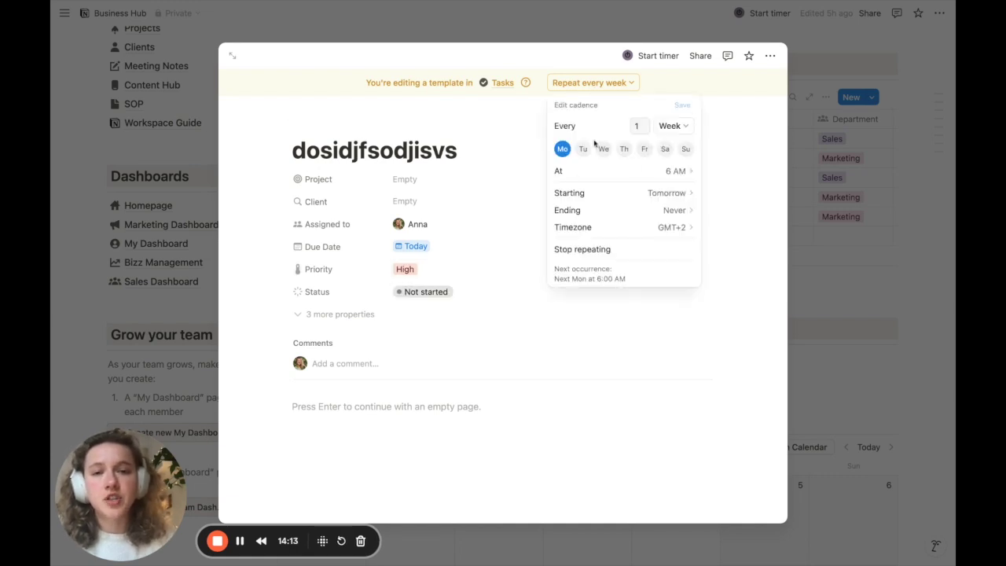